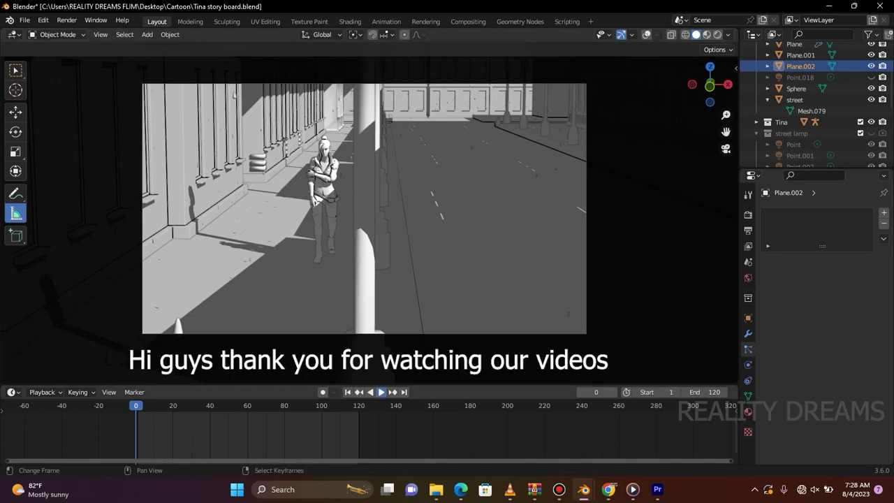
- Play the street-walk animation once, stop it, and switch to the browser window
key(space)
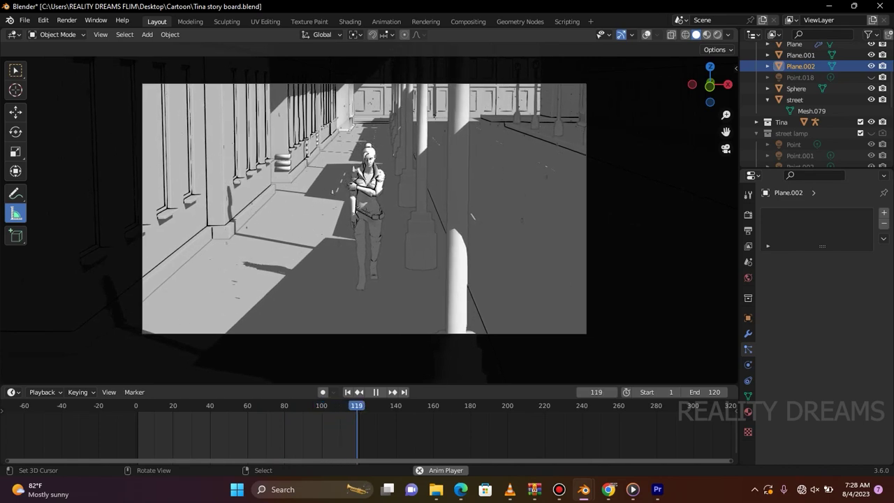
key(space)
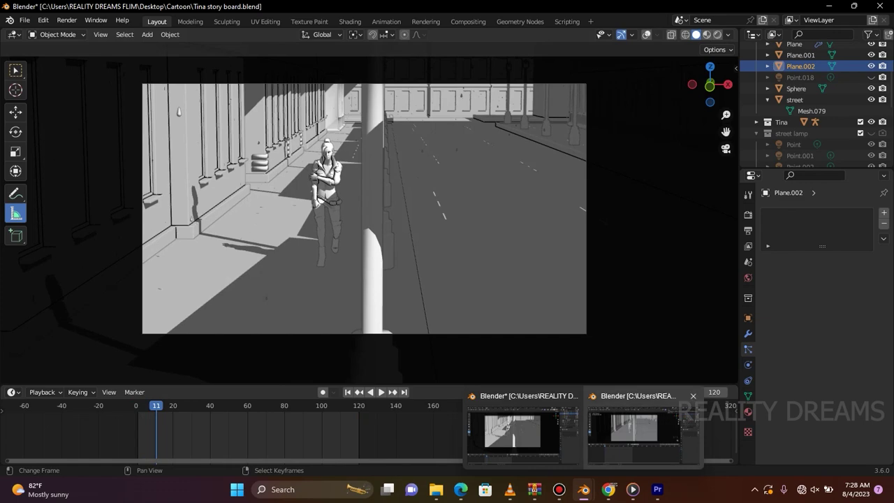
click(635, 427)
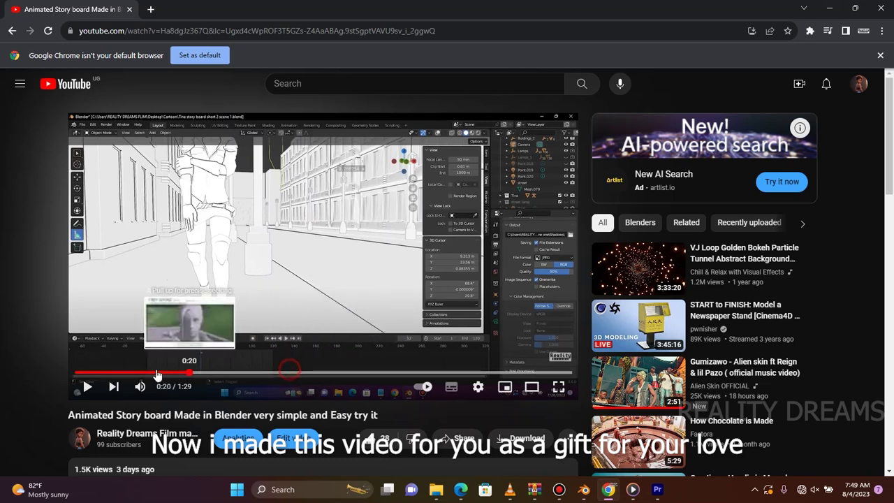
- Rewind the storyboard video to about 0:02 so the Tina's Revenge opening scene plays
click(110, 372)
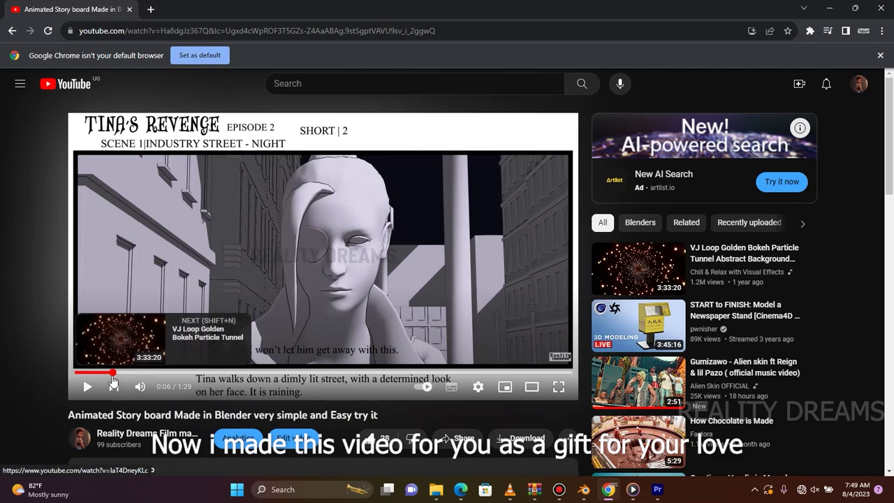
drag(110, 373, 82, 375)
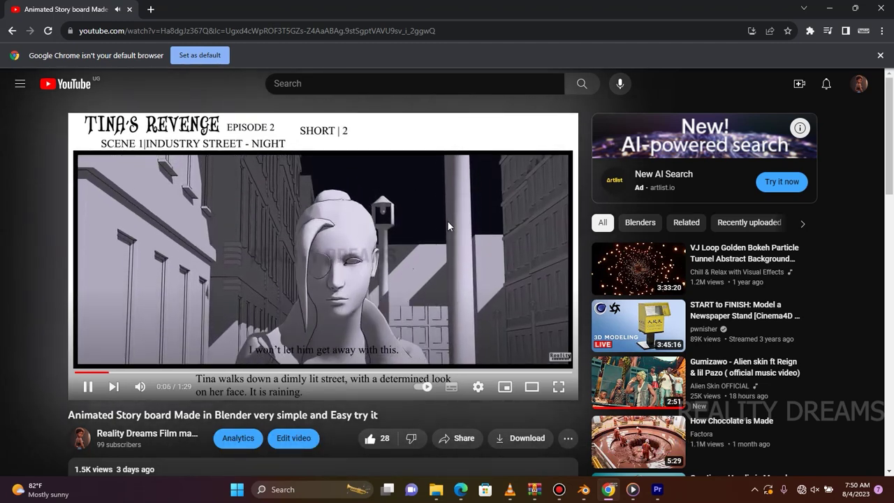
- Scroll down to the comments and highlight the question about the character outlines
scroll(448, 221, down, 1)
scroll(405, 231, down, 1)
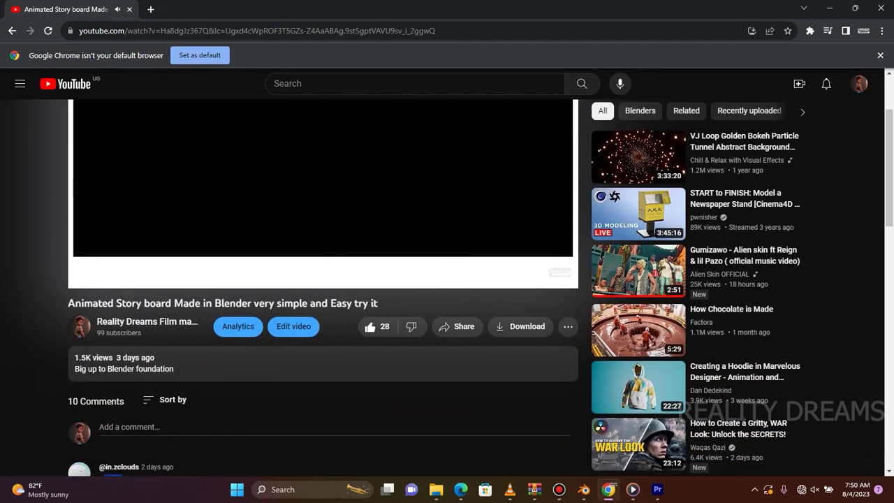
scroll(349, 244, down, 1)
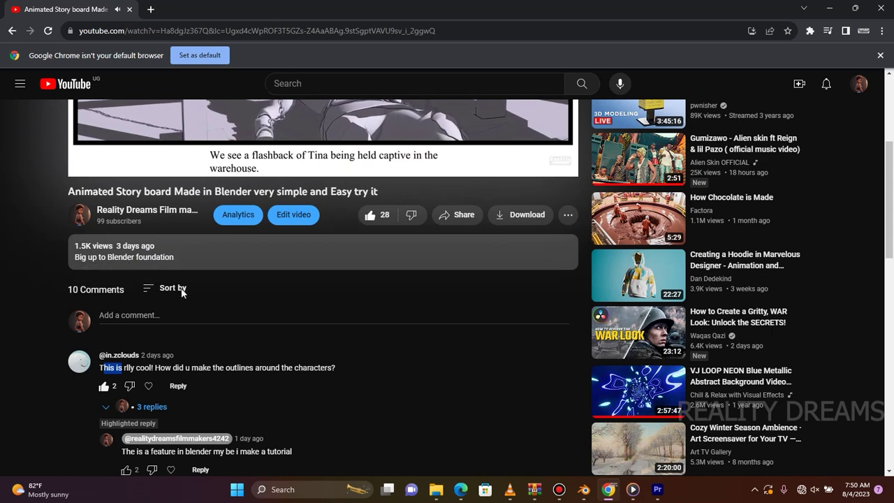
mouse_move(216, 368)
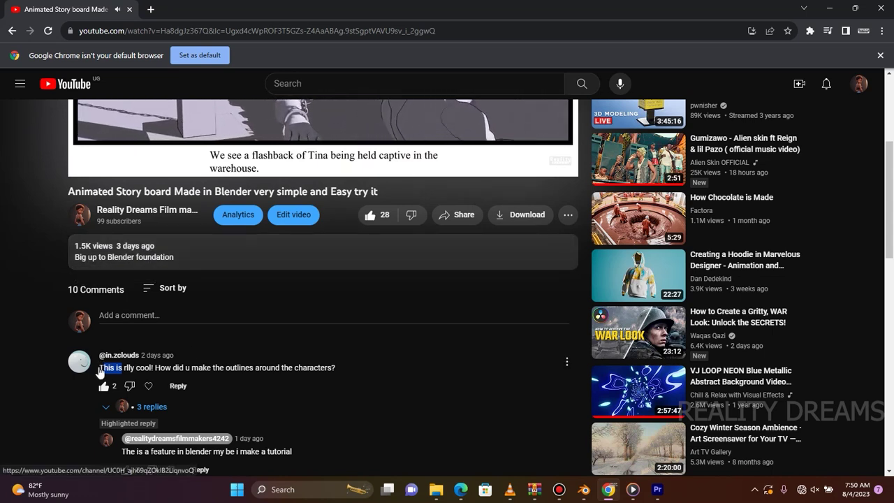
drag(94, 366, 111, 364)
mouse_move(338, 367)
mouse_down()
mouse_move(149, 377)
mouse_move(206, 333)
mouse_up()
- Scroll through the remaining comments and back up to the highlighted question
scroll(208, 329, down, 1)
scroll(209, 330, down, 1)
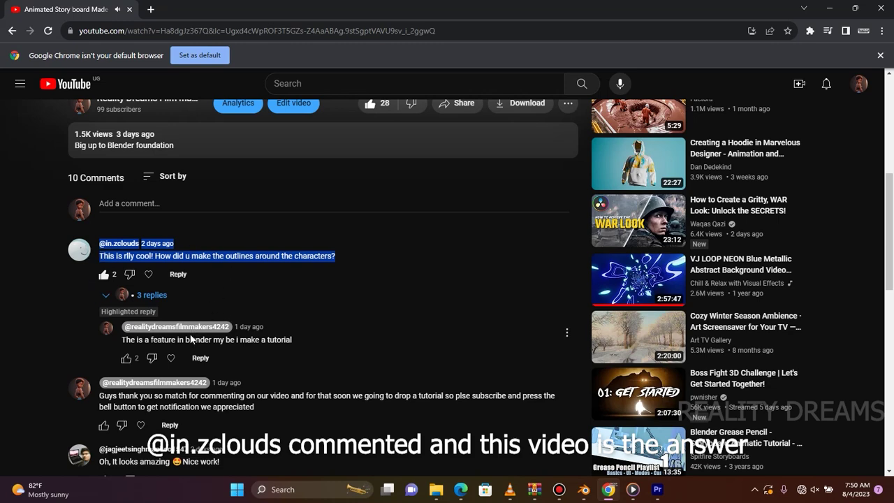
scroll(189, 338, down, 1)
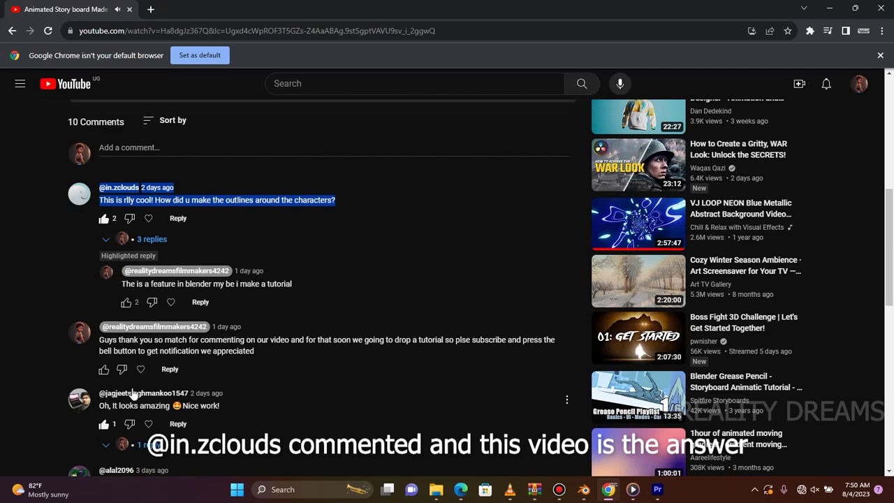
scroll(112, 374, down, 1)
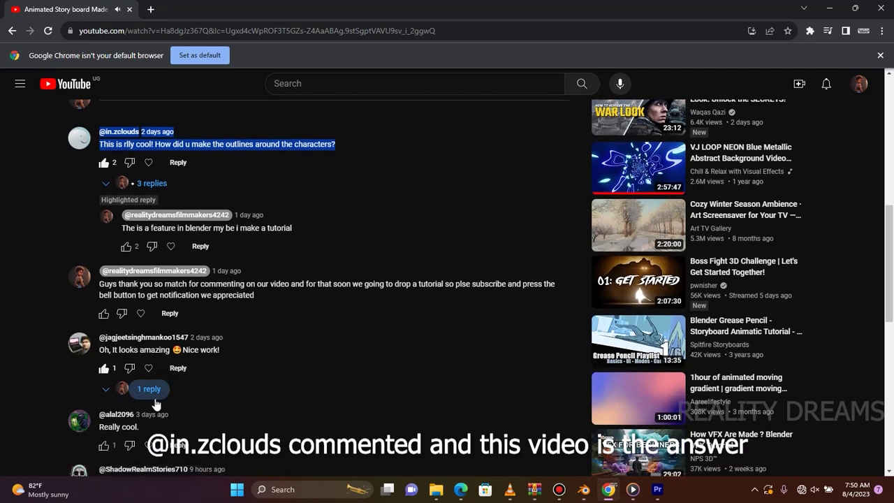
scroll(133, 384, down, 1)
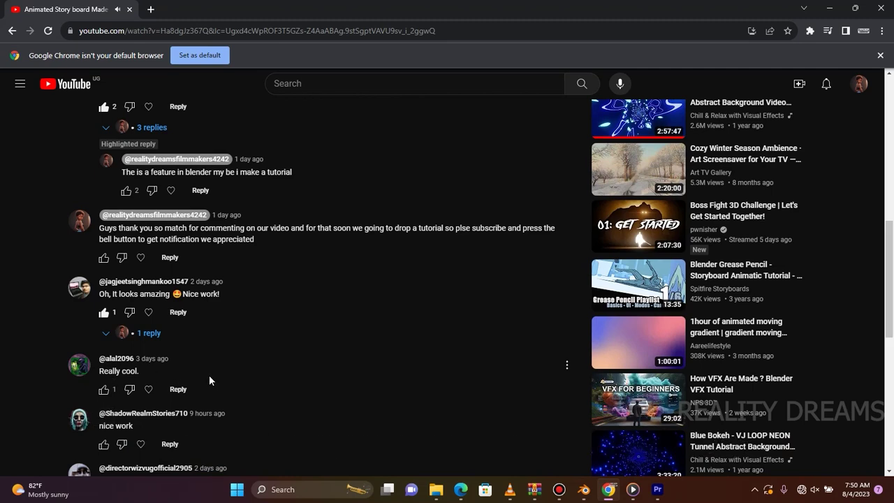
scroll(208, 375, down, 1)
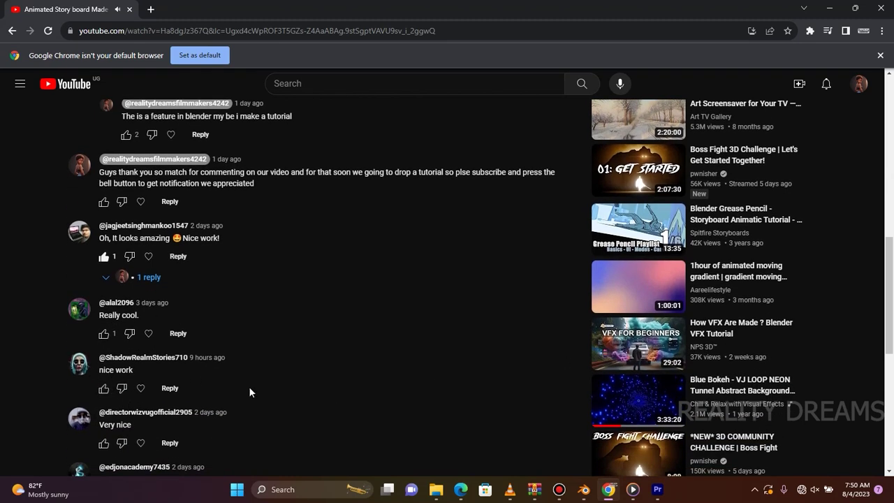
scroll(229, 279, up, 2)
scroll(230, 276, up, 1)
scroll(230, 276, up, 3)
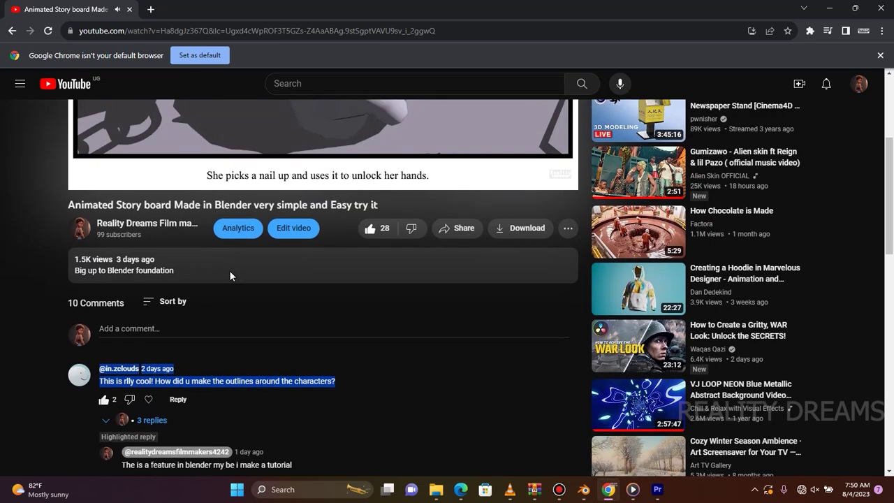
scroll(229, 276, up, 3)
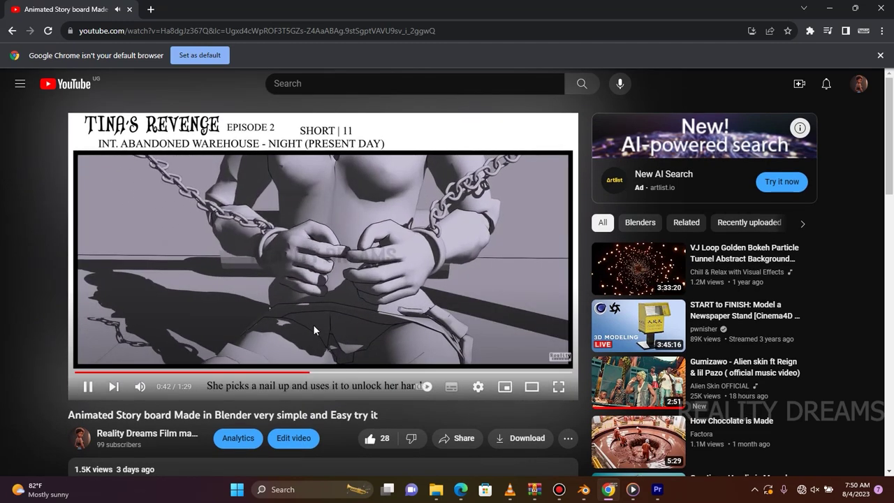
- Pause the video, replay from 0:17, and pause at 0:26 on the rooftop flashback shot
key(space)
click(171, 373)
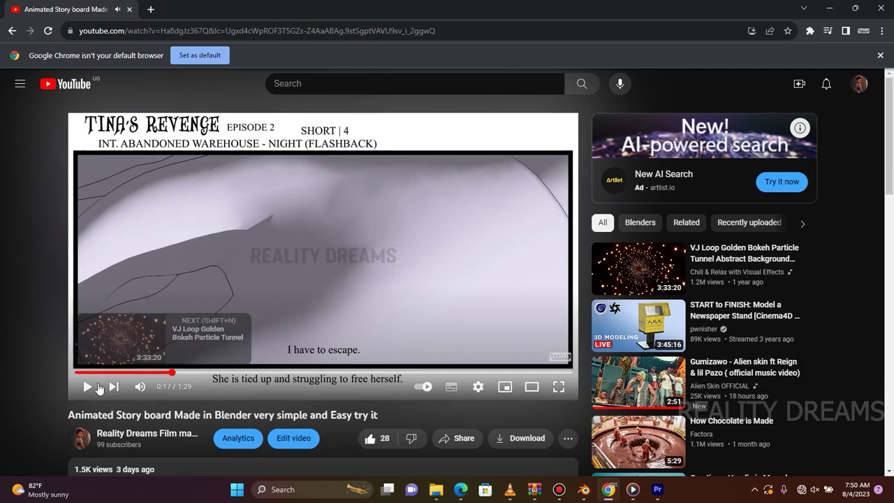
click(98, 388)
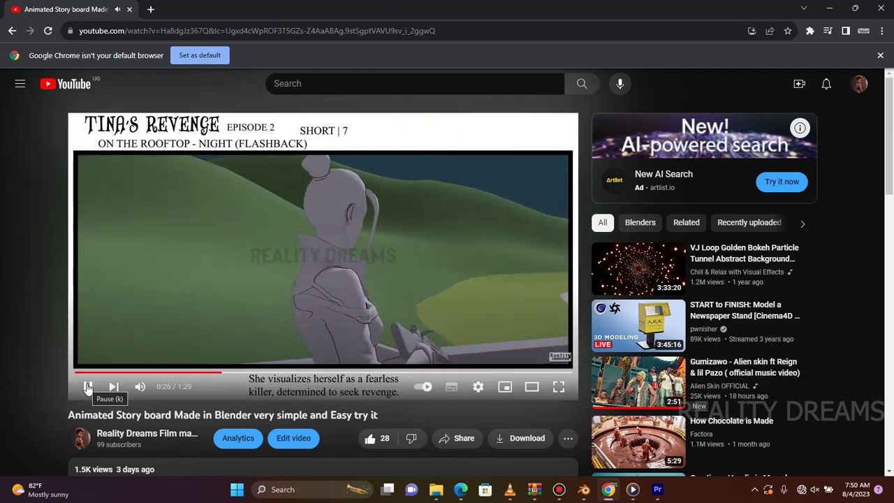
click(87, 387)
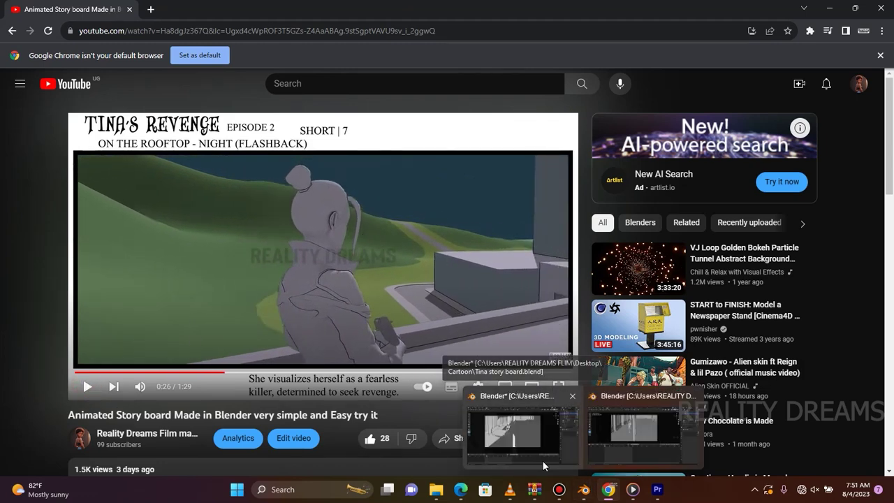
mouse_move(583, 488)
click(508, 444)
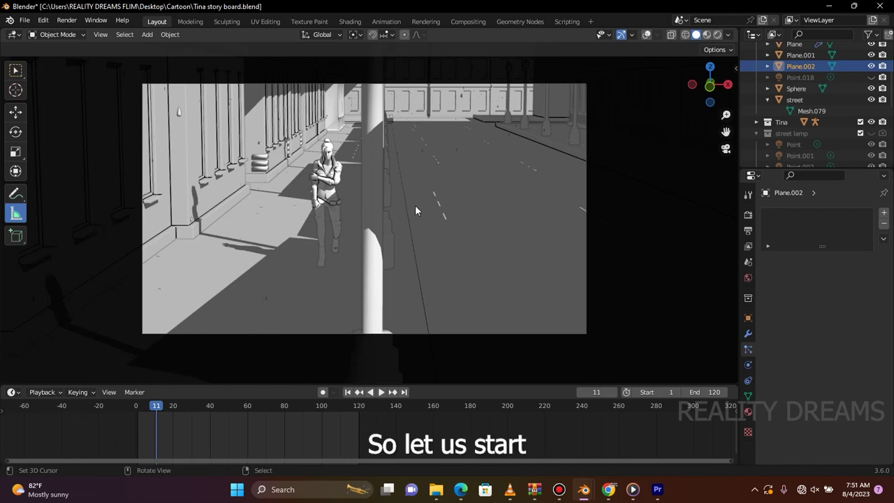
- Rewind the Blender animation to frame 0, play it, and stop it near frame 115
scroll(406, 199, up, 1)
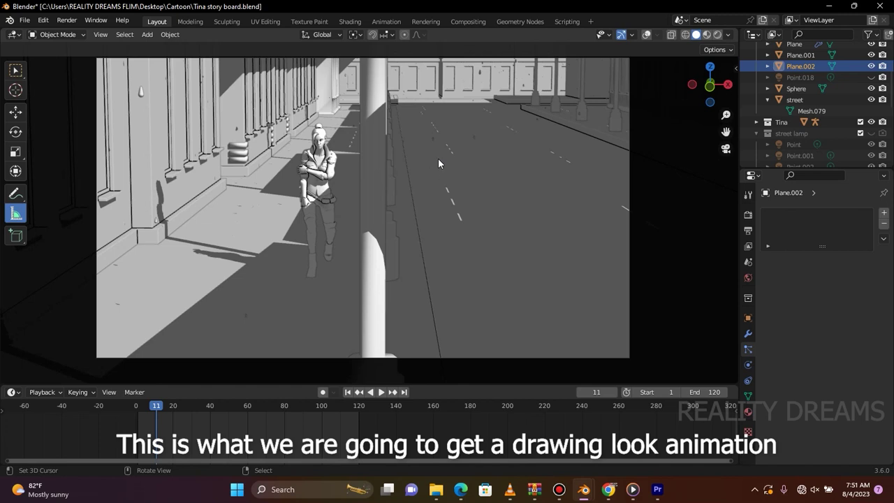
drag(150, 407, 136, 408)
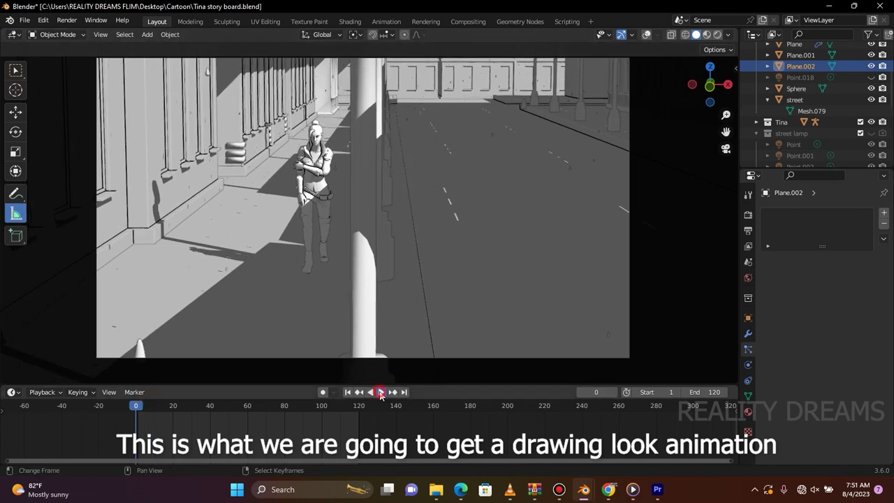
click(380, 392)
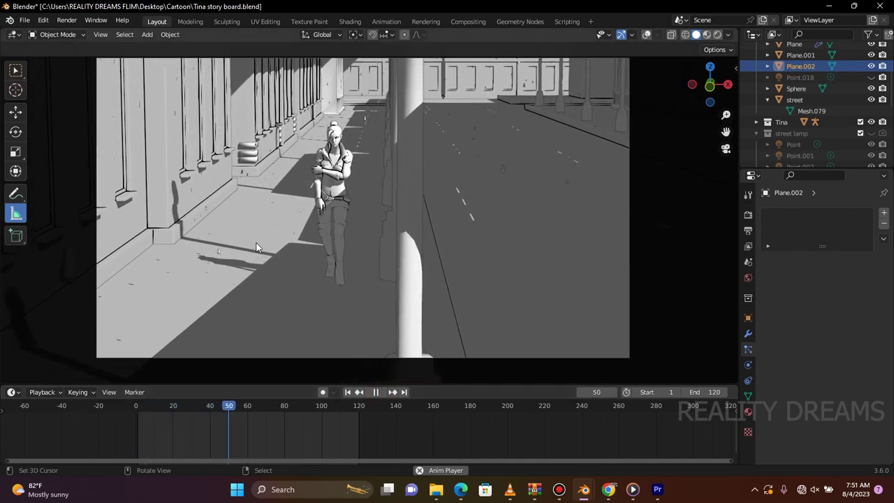
click(381, 391)
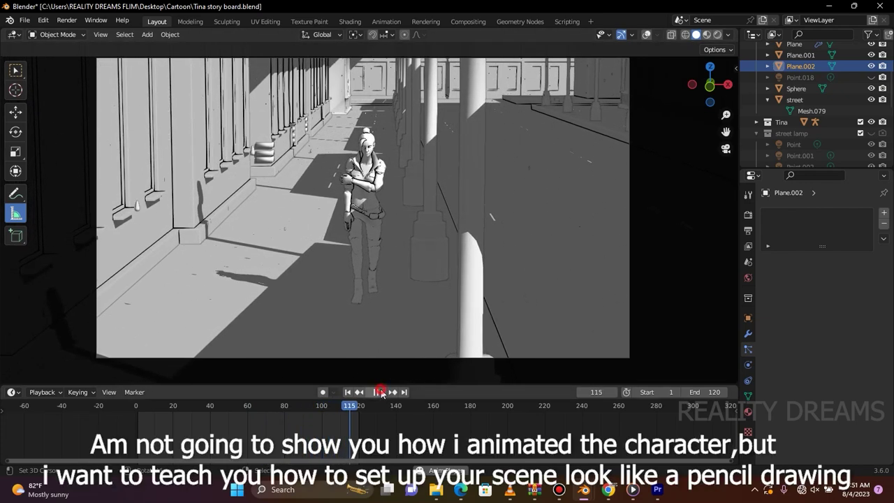
middle_drag(389, 185, 388, 187)
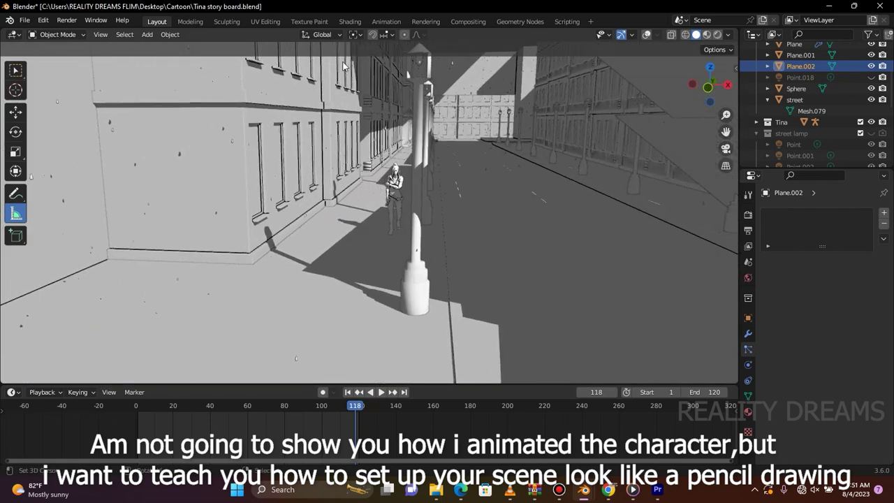
- Orbit to an overview, select the rain emitter Plane to show its ParticleSystem, and enable overlays
scroll(354, 172, down, 6)
middle_drag(401, 168, 395, 171)
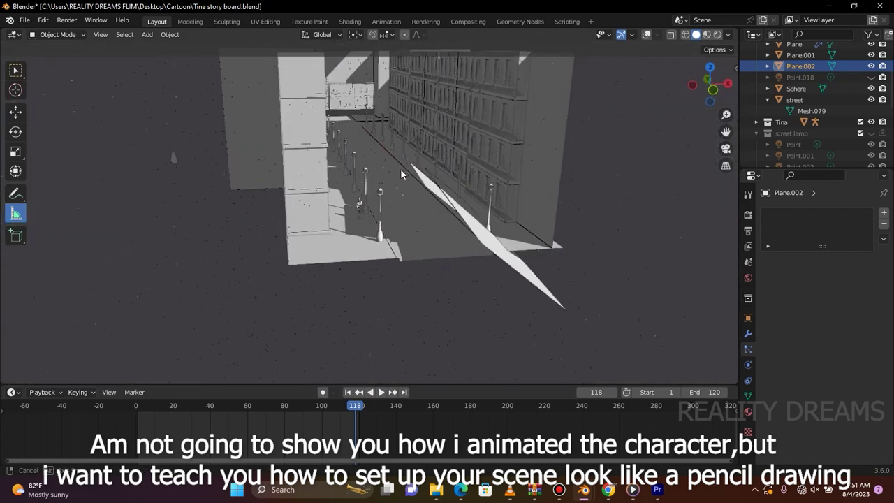
scroll(395, 167, up, 1)
scroll(394, 165, up, 2)
scroll(395, 164, up, 2)
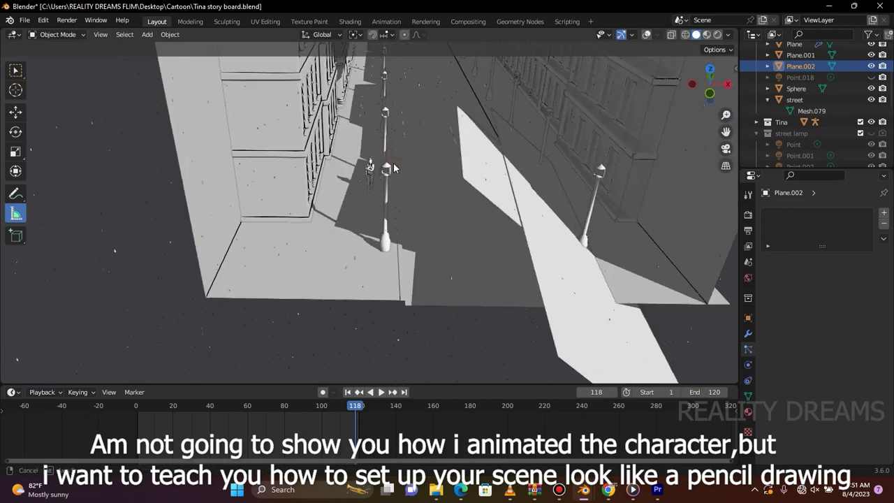
scroll(398, 154, down, 5)
mouse_move(396, 168)
middle_down()
mouse_move(381, 216)
mouse_move(405, 100)
middle_up()
scroll(384, 179, down, 2)
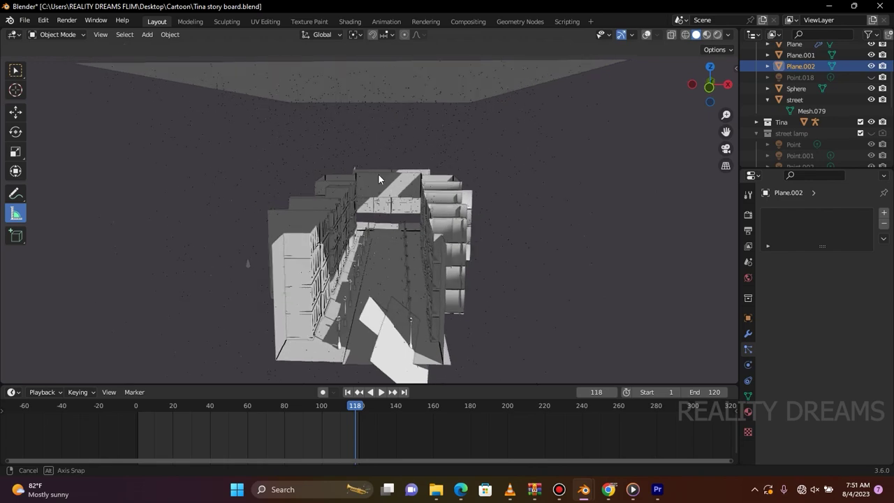
click(406, 93)
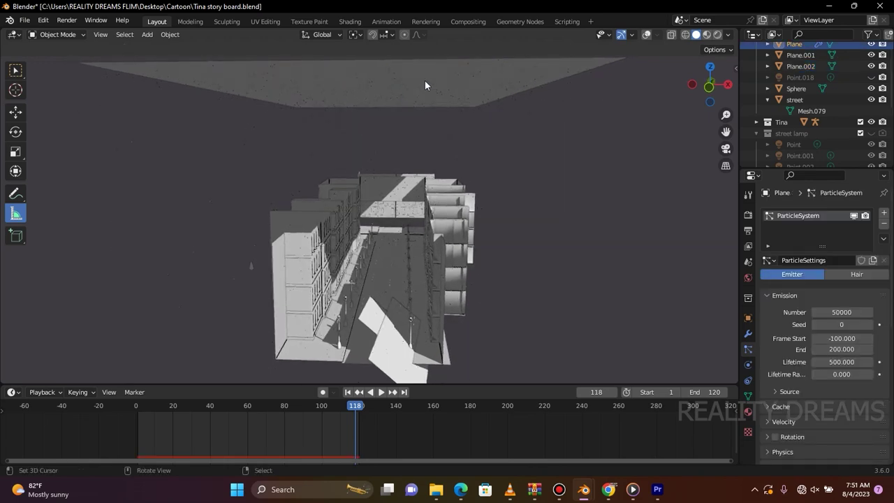
click(647, 35)
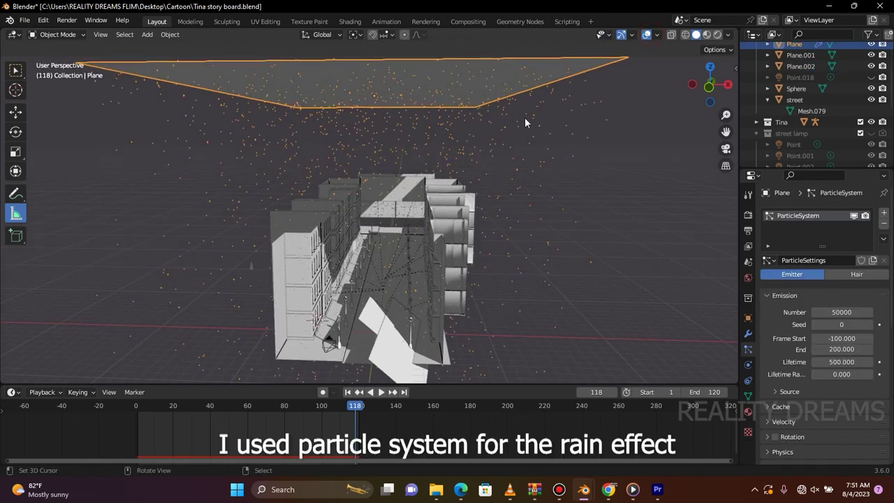
- Orbit down the street, select Plane.002, and look through the scene camera
mouse_move(524, 117)
middle_down()
mouse_move(483, 130)
mouse_move(209, 125)
middle_up()
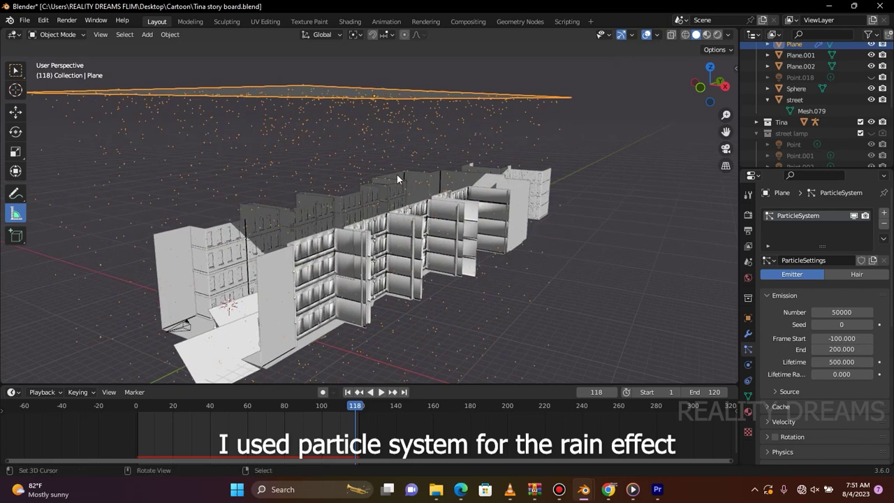
middle_drag(367, 156, 427, 160)
mouse_move(554, 258)
middle_down()
mouse_move(540, 251)
mouse_move(523, 261)
middle_up()
mouse_move(489, 303)
middle_down()
mouse_move(479, 239)
mouse_move(468, 252)
mouse_move(405, 266)
mouse_move(366, 254)
mouse_move(362, 236)
middle_up()
click(367, 280)
key(KP_0)
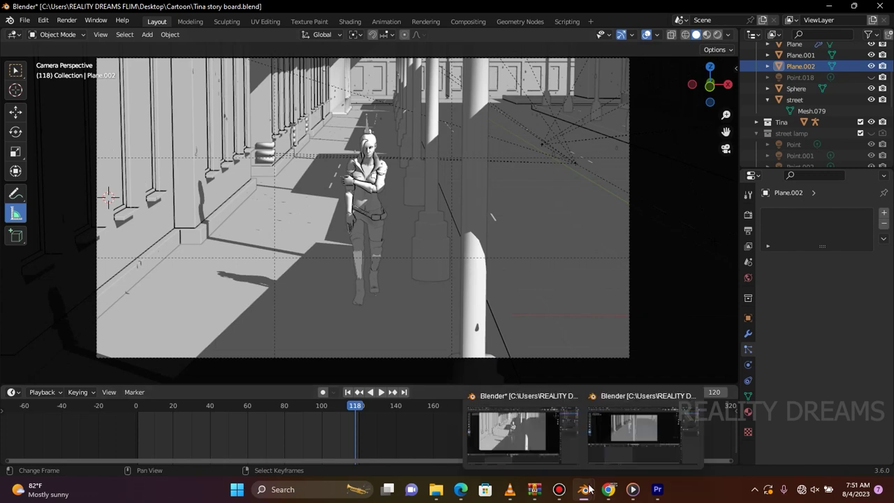
- Switch to the second Blender window showing the street scene at frame 0
click(615, 433)
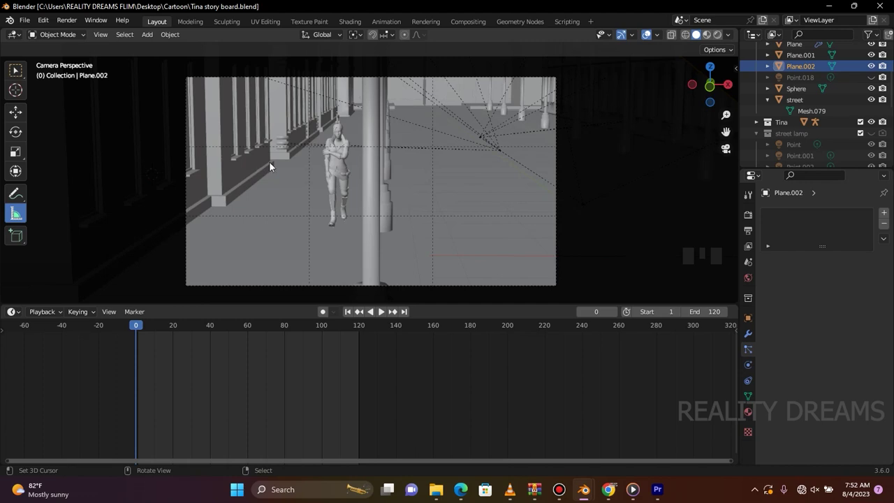
click(728, 35)
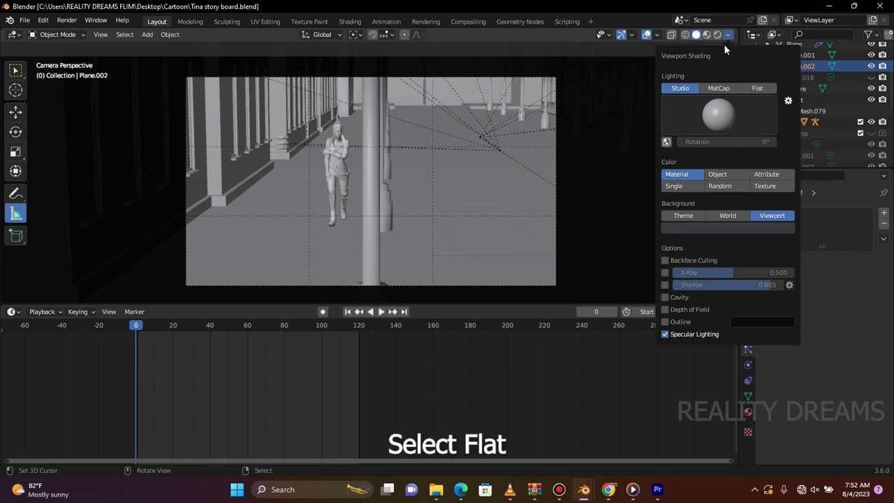
- Set the viewport lighting to Flat and enable Cavity
click(754, 88)
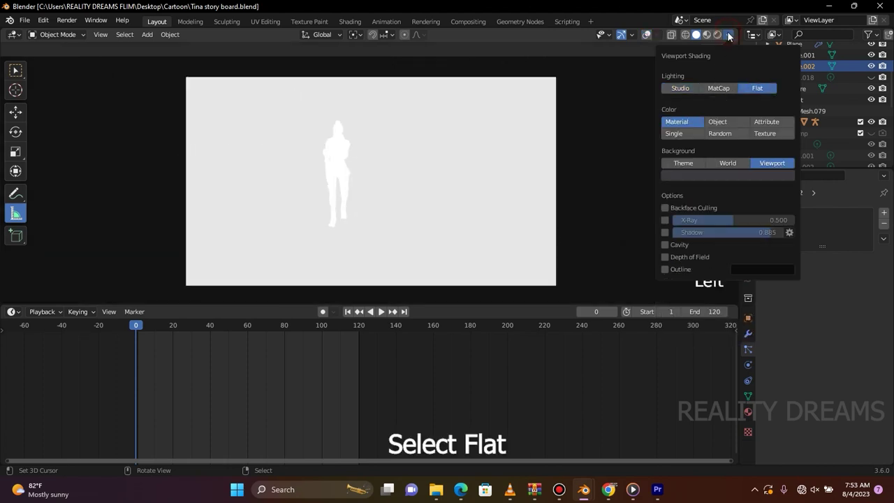
click(665, 245)
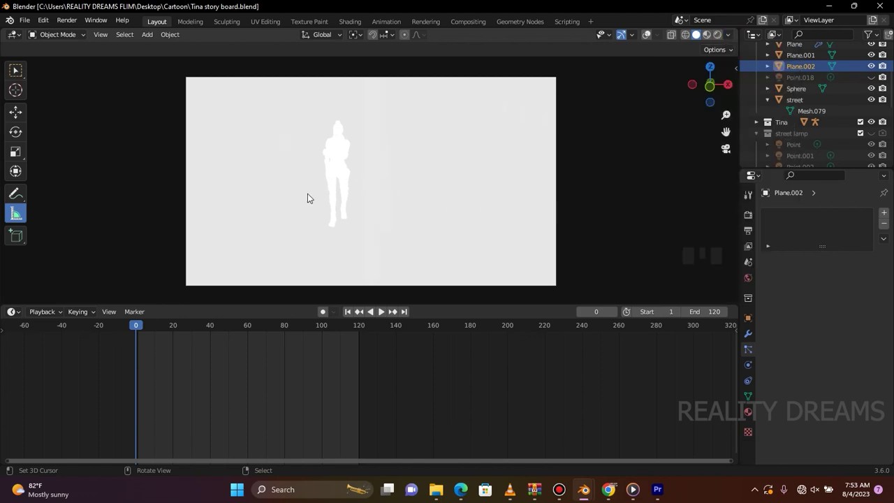
- Enable Outline in the viewport shading options to draw dark edge lines
click(727, 35)
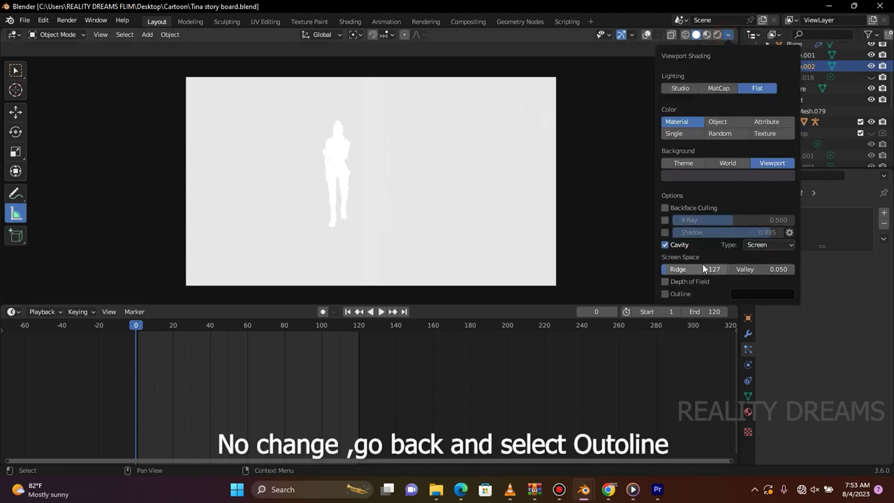
click(665, 294)
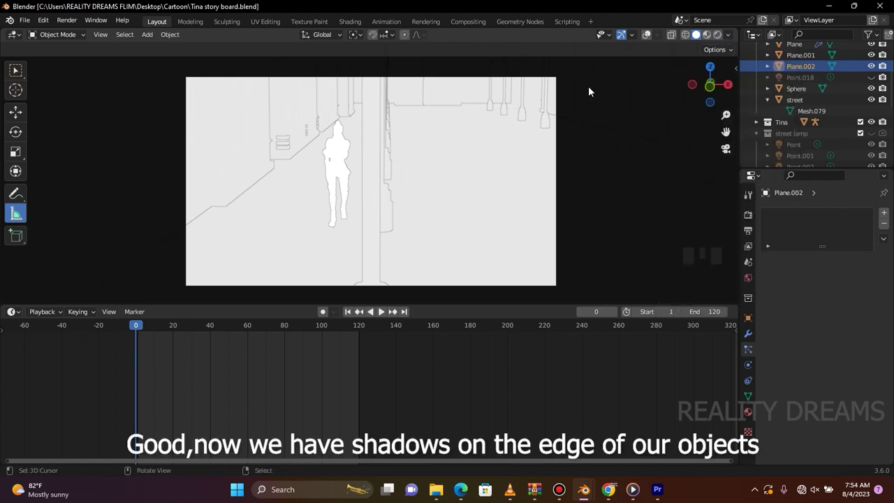
click(731, 34)
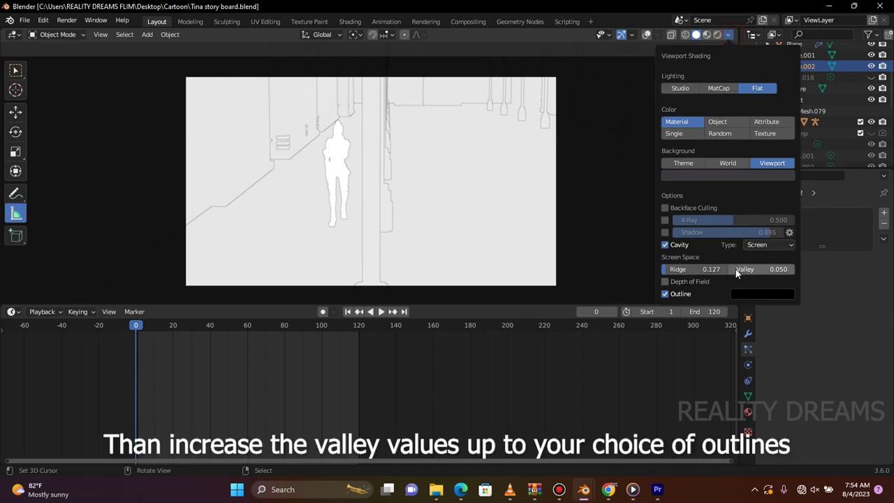
- Raise the cavity Valley strength from 0.050 to 1.200 for bold, dark edge lines
drag(736, 268, 763, 269)
drag(751, 269, 768, 269)
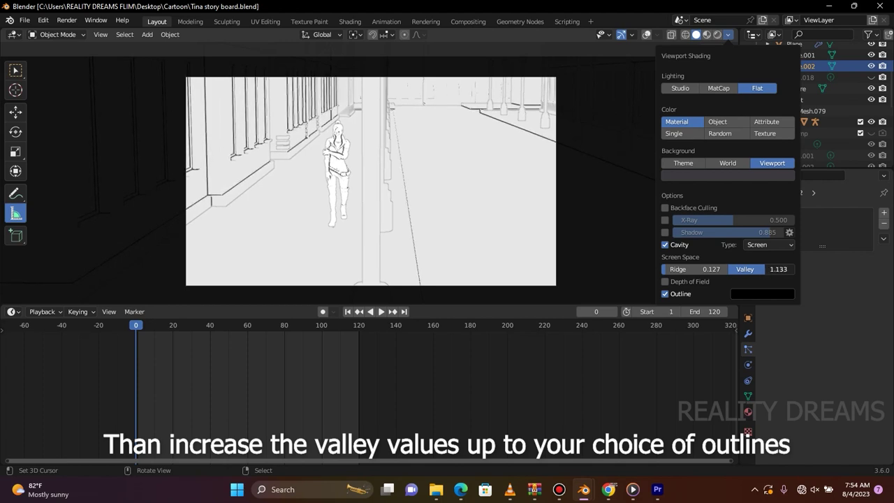
drag(768, 269, 775, 269)
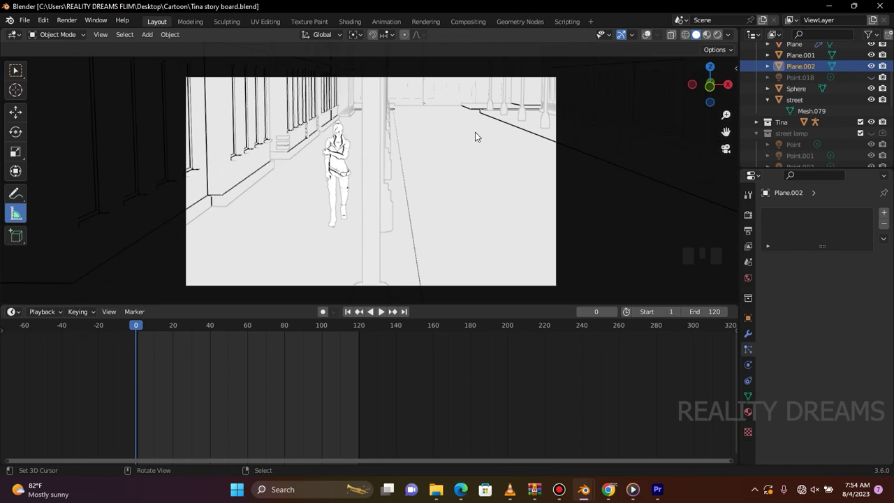
- Raise the cavity Ridge strength from 0.127 to 1.327 in Viewport Shading
click(727, 35)
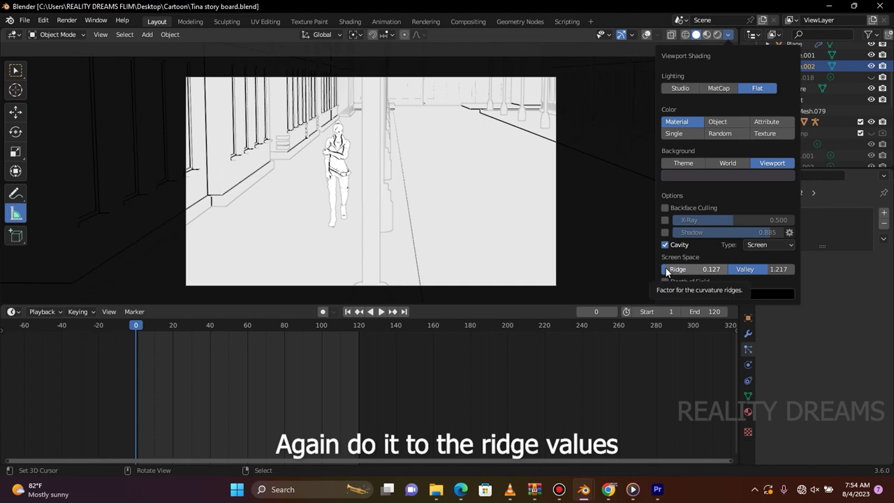
drag(667, 271, 705, 272)
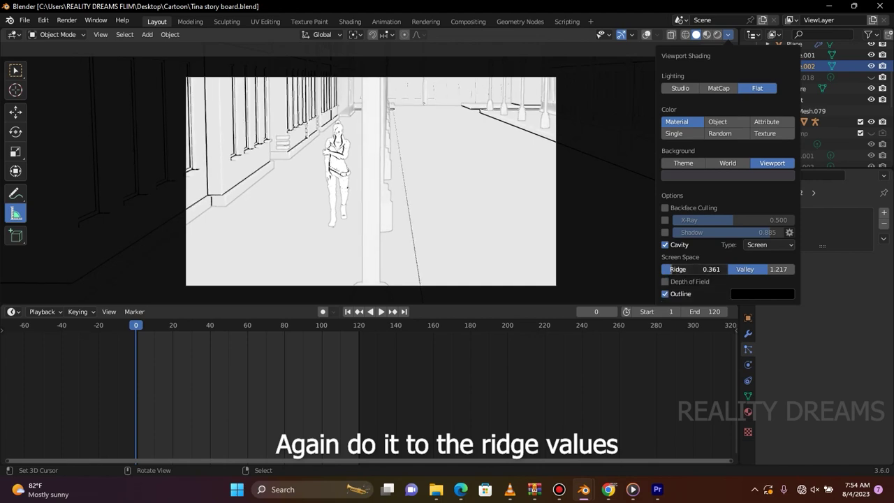
drag(705, 272, 744, 271)
mouse_move(678, 269)
mouse_down()
mouse_move(704, 269)
mouse_move(685, 269)
mouse_move(696, 269)
mouse_up()
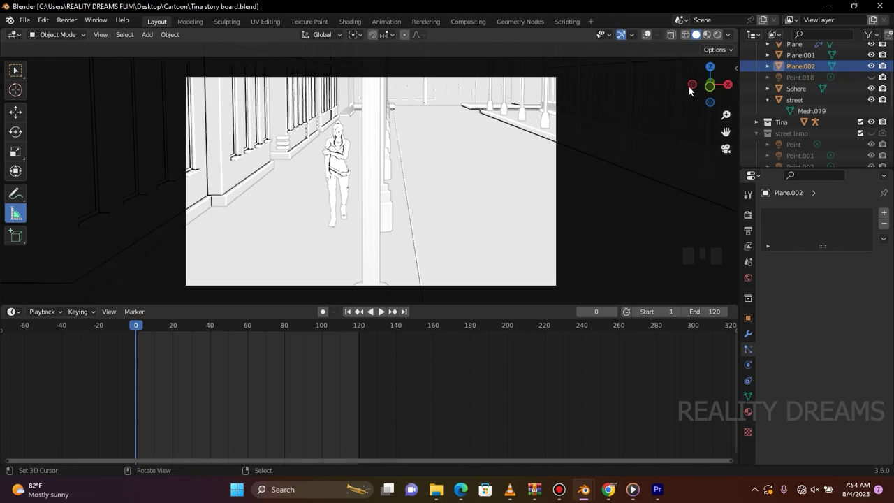
- Settle the cavity Ridge strength at 1.094
click(727, 35)
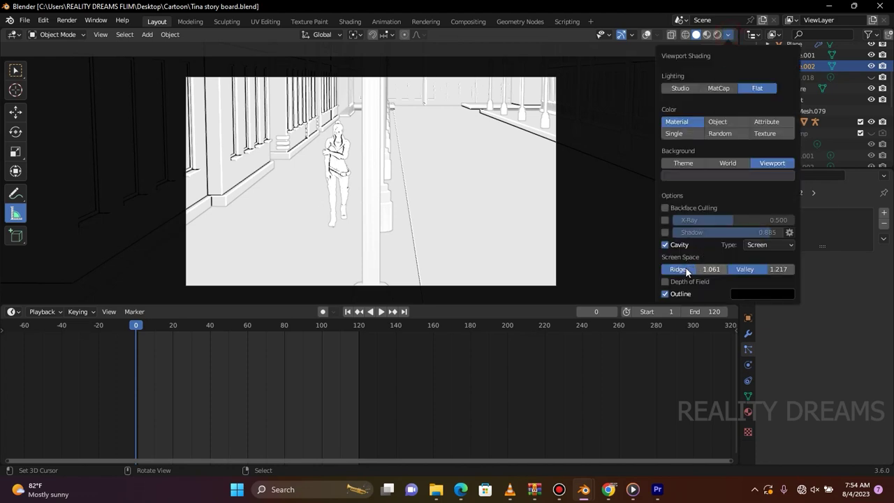
mouse_move(691, 269)
mouse_down()
mouse_move(716, 269)
mouse_move(688, 269)
mouse_up()
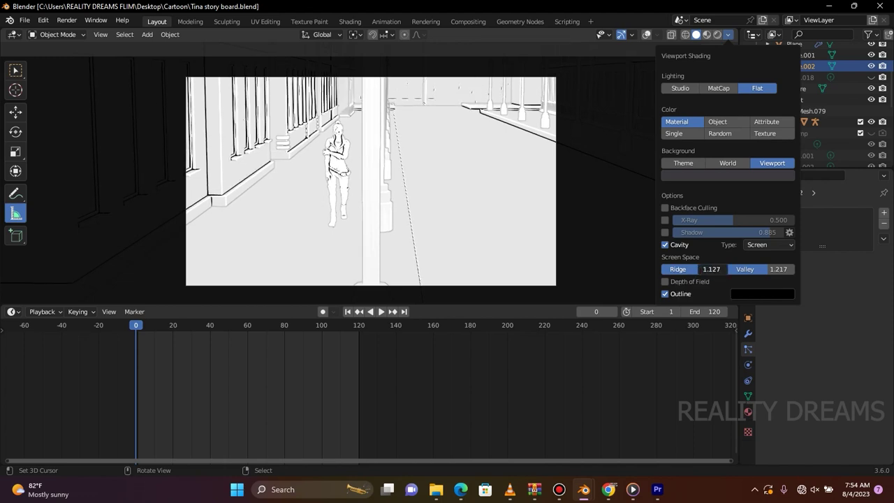
drag(702, 269, 697, 268)
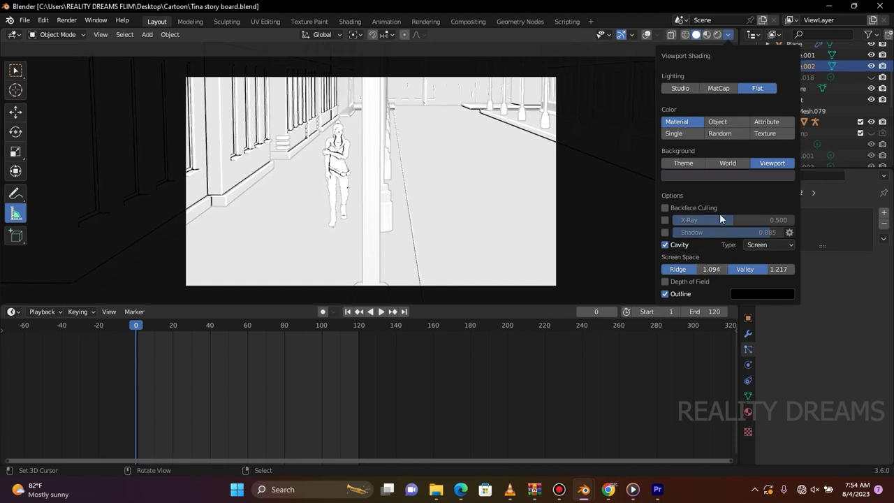
- Turn on viewport shadows and set their strength to 0.630
drag(766, 234, 678, 232)
drag(688, 232, 661, 232)
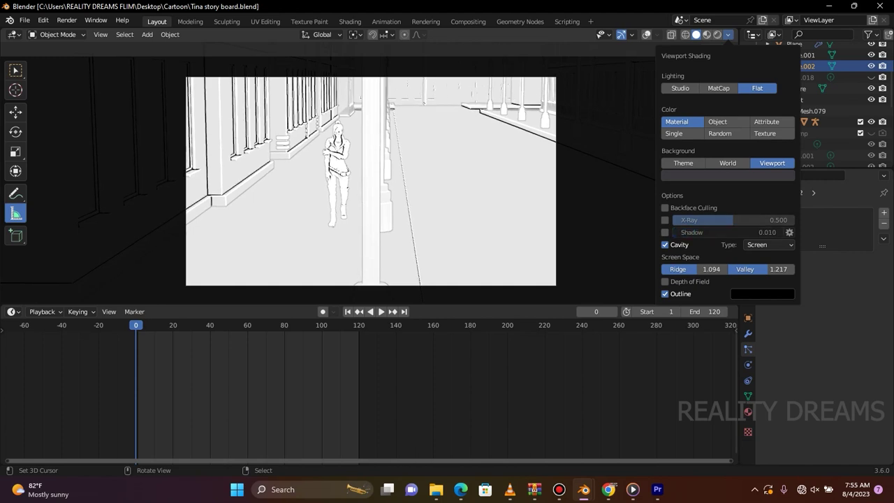
click(664, 231)
mouse_move(673, 232)
mouse_down()
mouse_move(781, 232)
mouse_move(741, 232)
mouse_up()
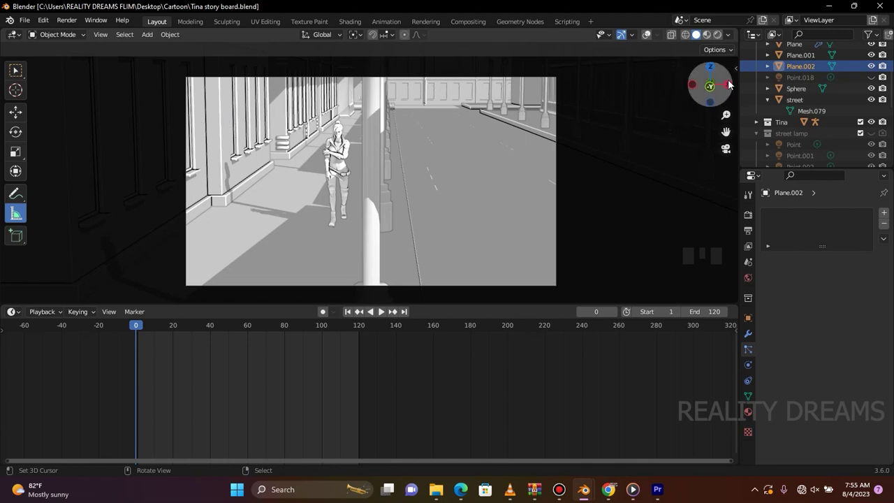
- Try a grey and then a saturated blue viewport outline colour
click(729, 37)
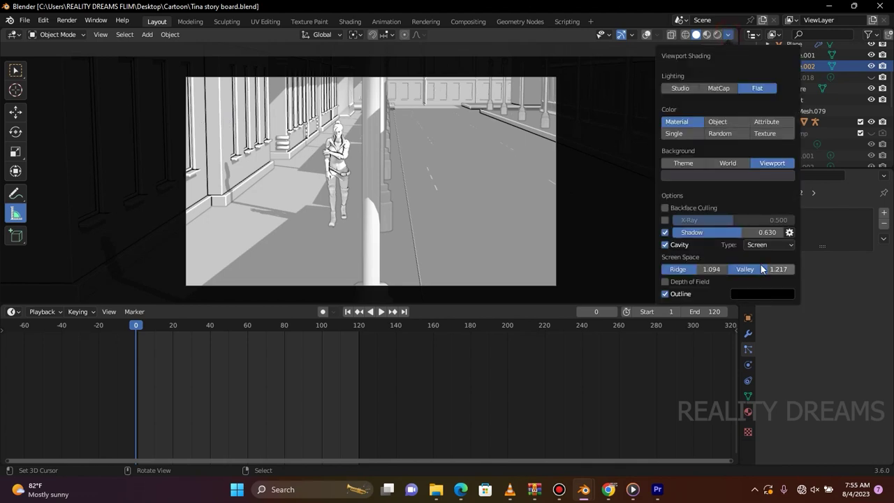
click(761, 294)
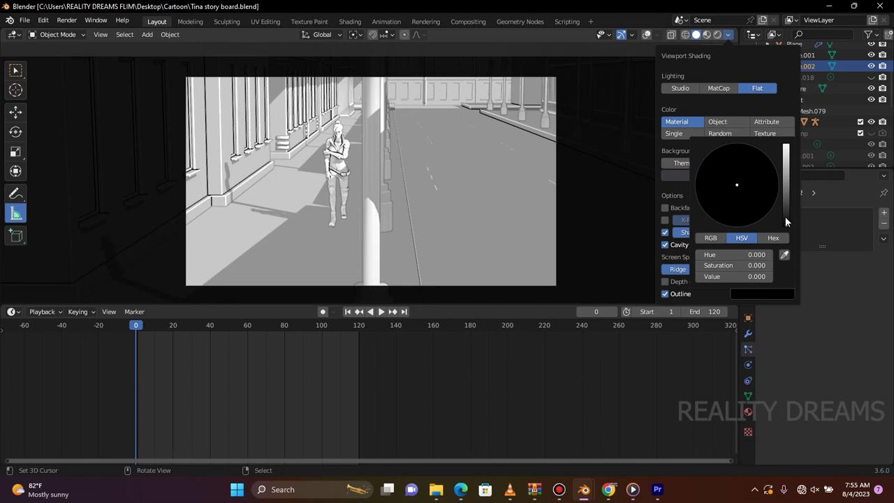
drag(733, 276, 752, 277)
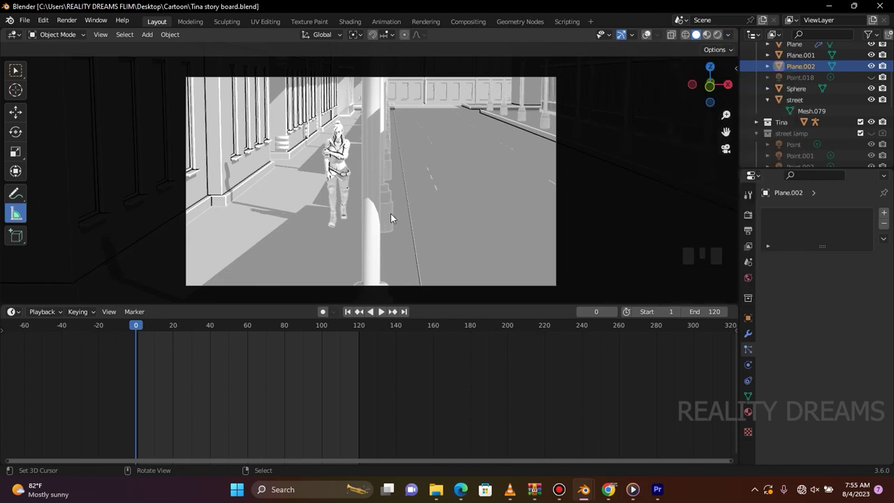
click(727, 35)
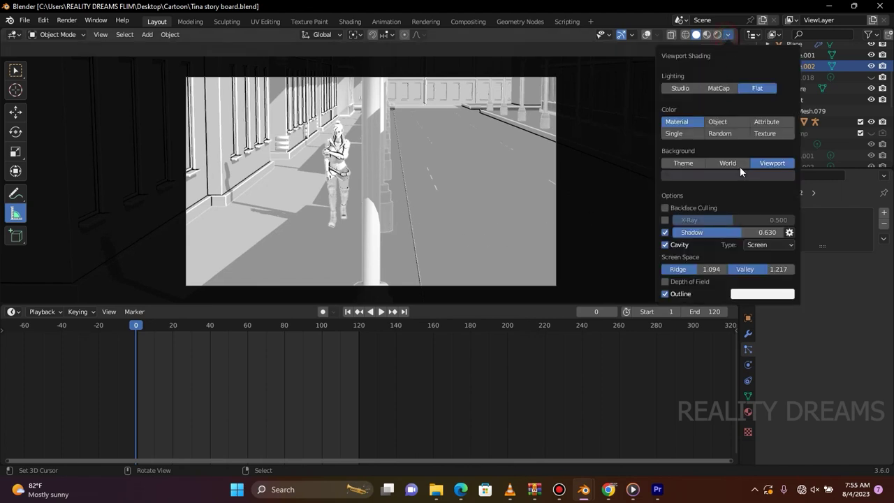
click(754, 294)
drag(736, 190, 768, 156)
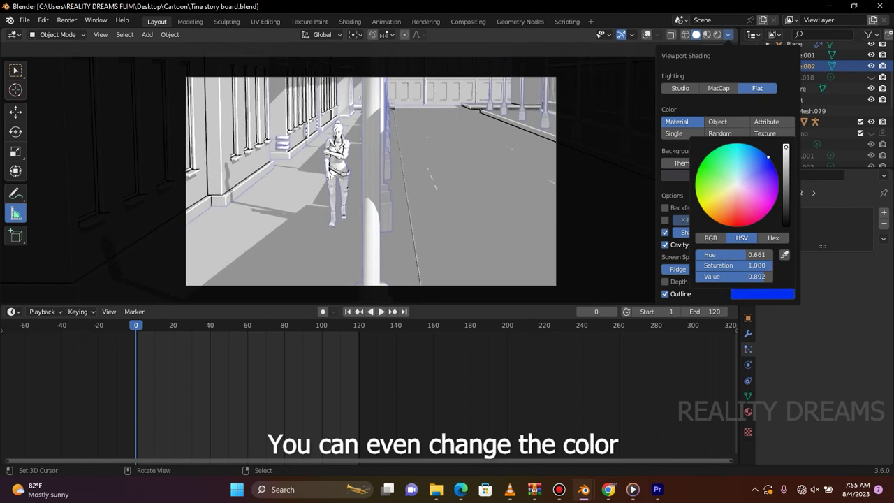
drag(768, 157, 771, 163)
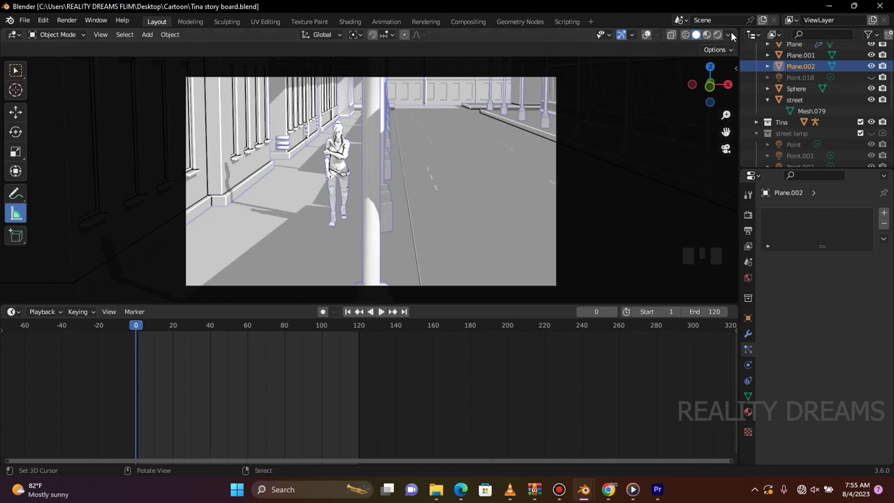
- Set the outline colour's Value to 0 for black outlines
click(728, 35)
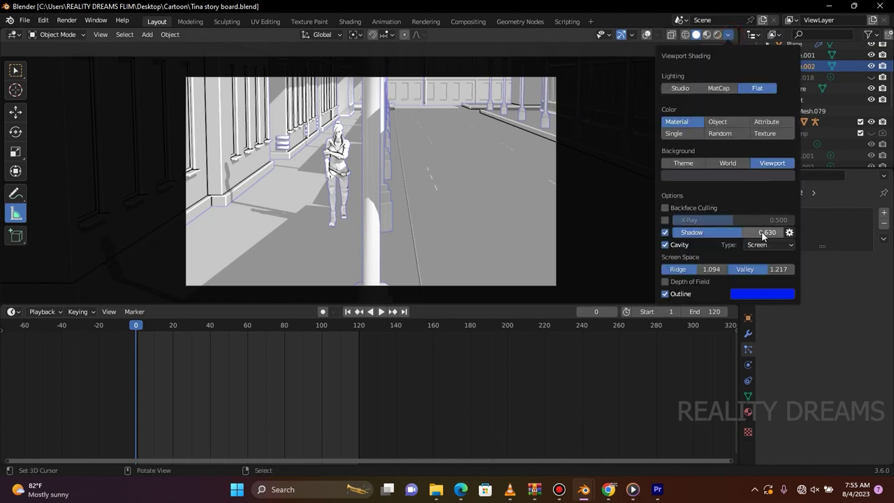
click(773, 294)
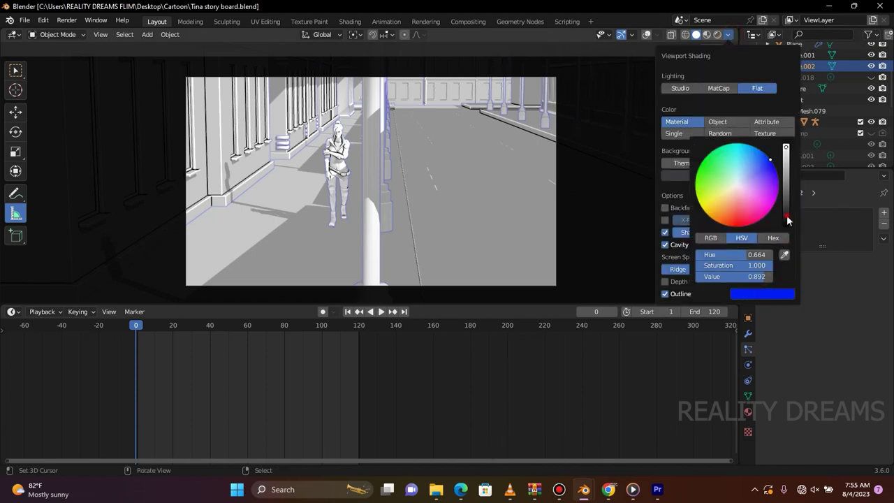
drag(787, 220, 788, 227)
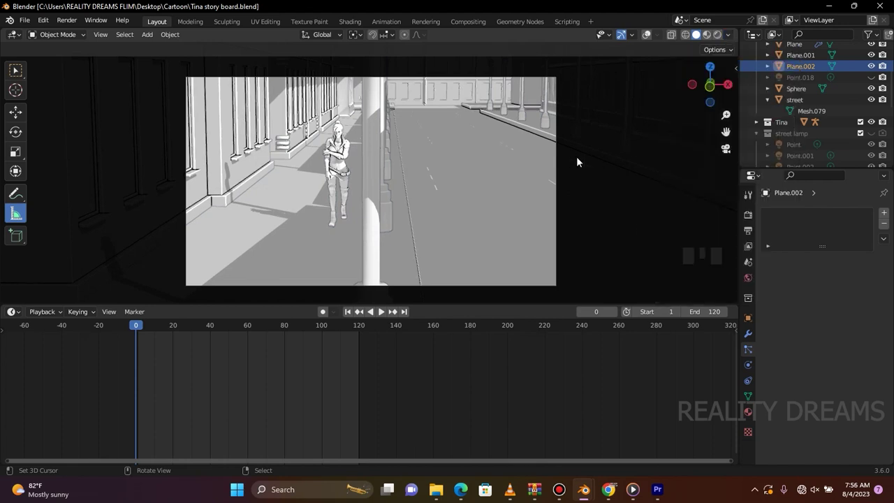
mouse_move(465, 110)
middle_down()
mouse_move(469, 100)
mouse_move(479, 176)
mouse_move(467, 107)
middle_up()
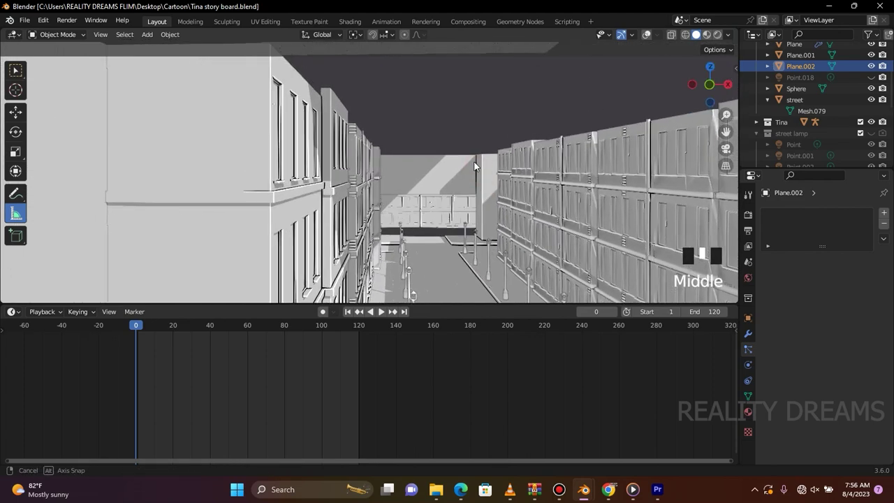
- Make the viewport background blue, then return to the camera view with Numpad 0
click(729, 35)
click(766, 176)
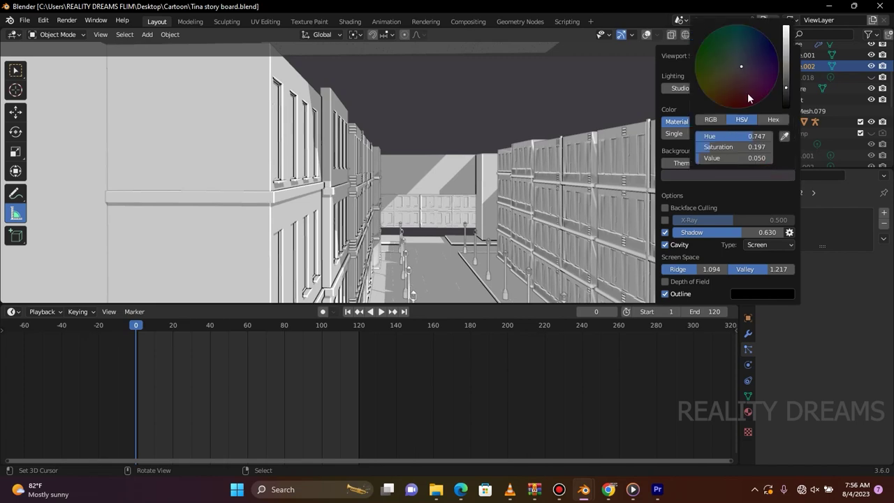
mouse_move(741, 67)
mouse_down()
mouse_move(759, 67)
mouse_move(748, 47)
mouse_up()
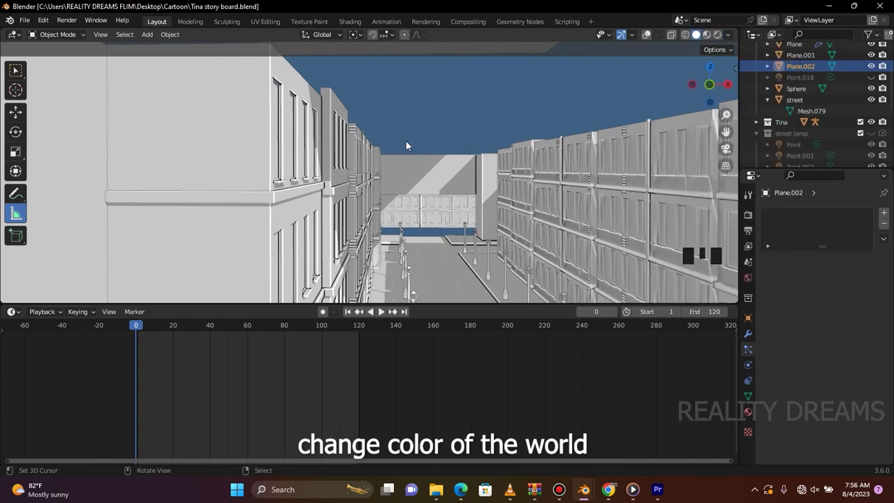
click(728, 36)
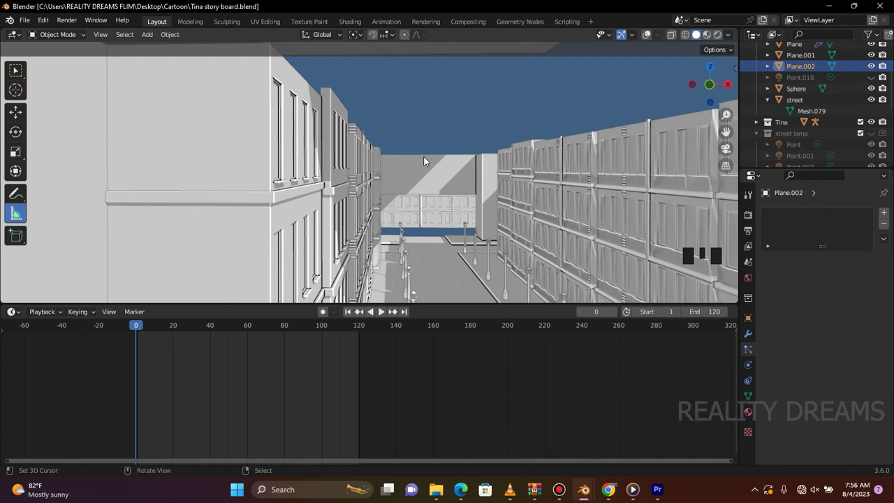
key(KP_0)
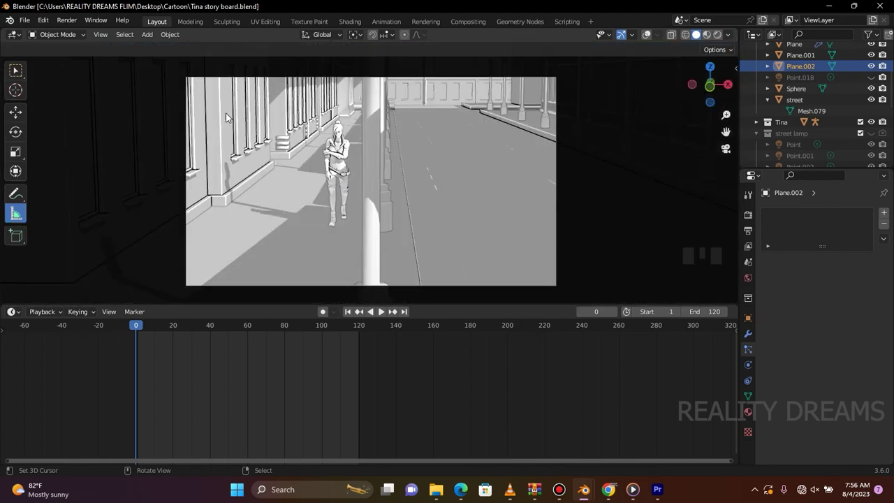
- Play Tina's walk animation and scrub the playhead to frame 86
click(136, 325)
drag(162, 322, 258, 330)
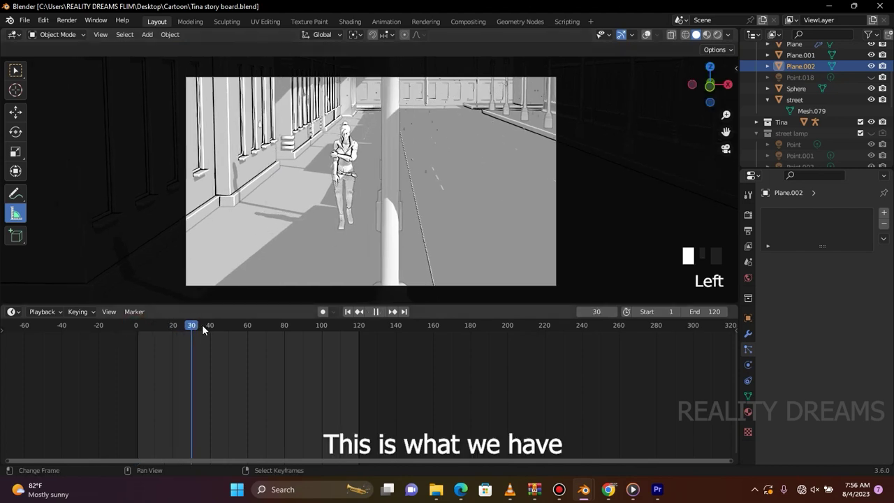
drag(258, 330, 296, 325)
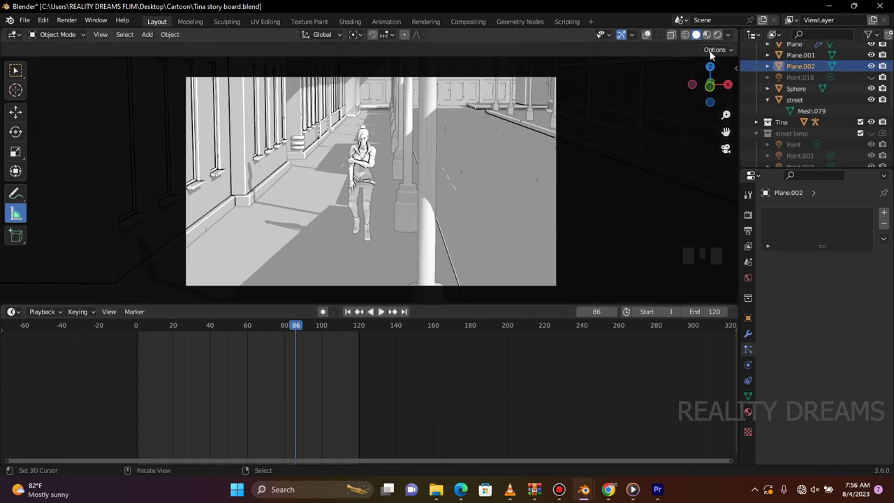
click(728, 36)
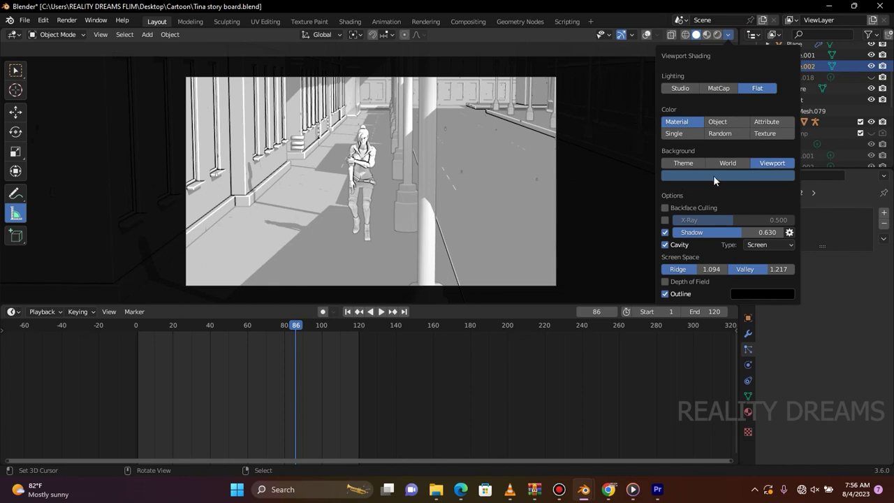
click(768, 242)
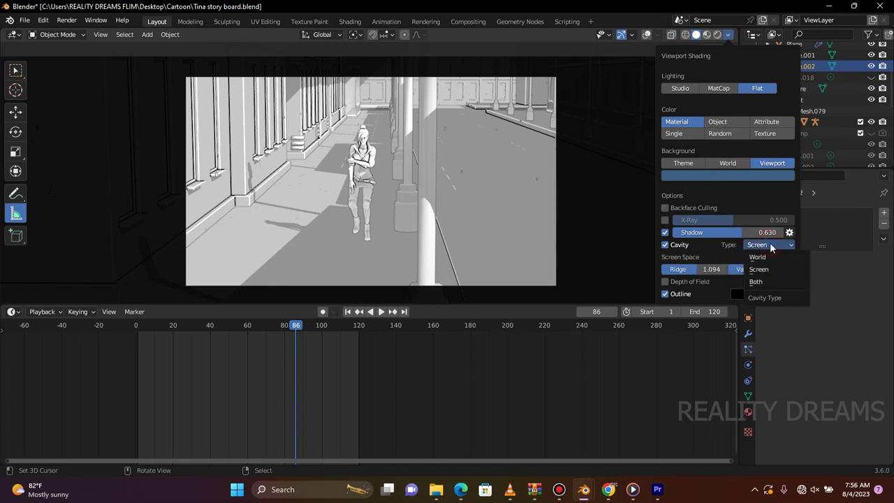
click(764, 283)
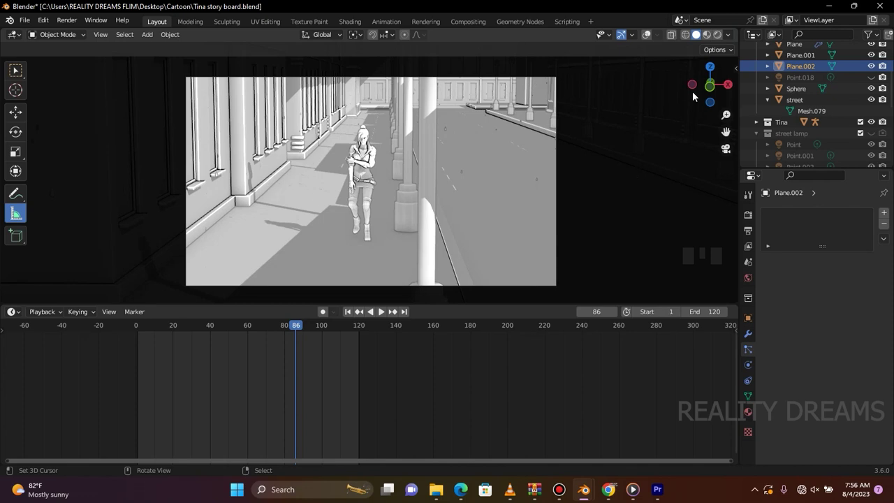
click(727, 34)
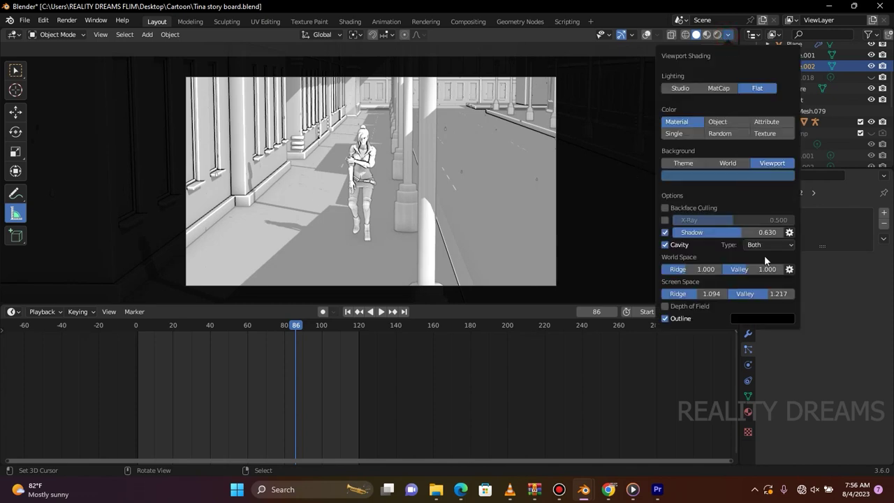
click(747, 248)
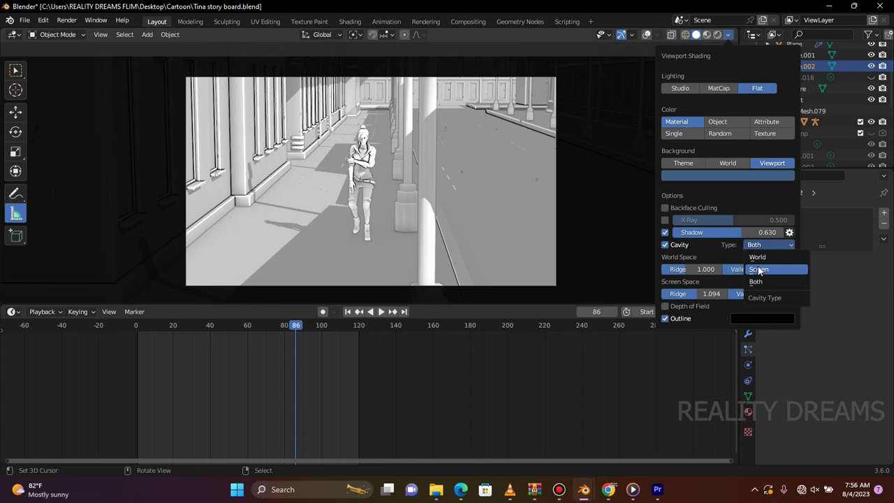
click(759, 269)
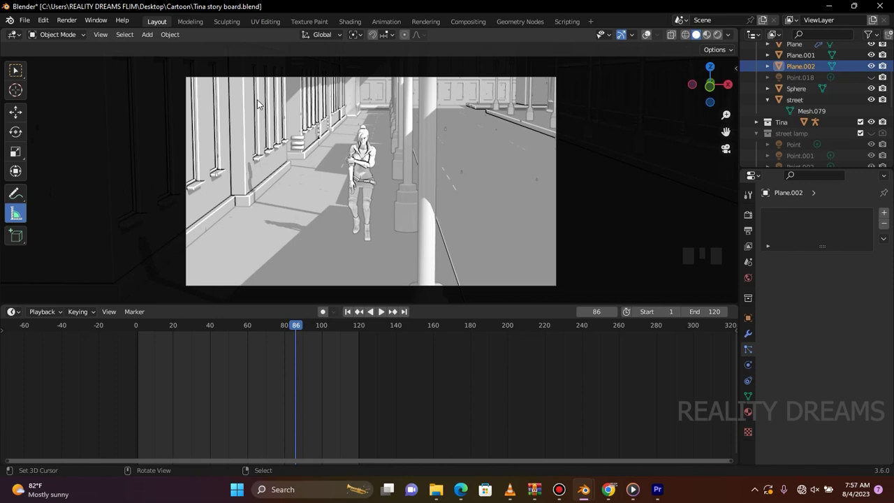
mouse_move(584, 488)
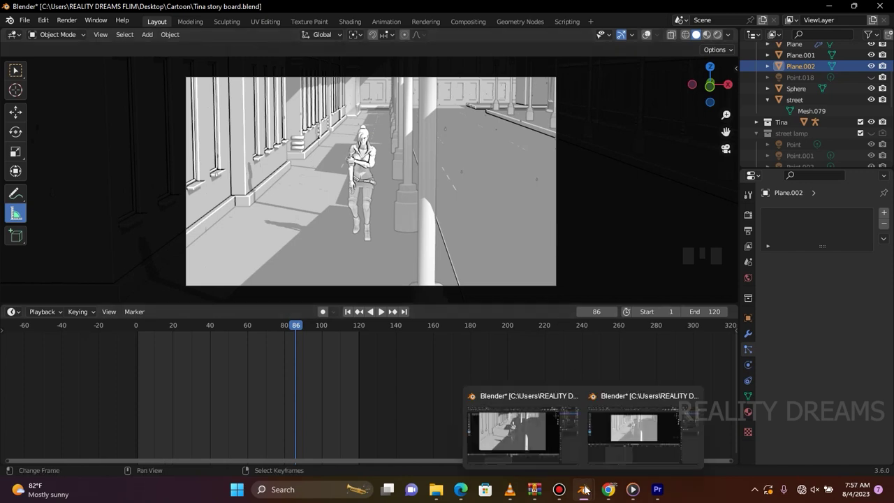
- In the finished shot's window, hide overlays and check Shadow 0.885, Ridge 0.394, Valley 1.500
click(534, 440)
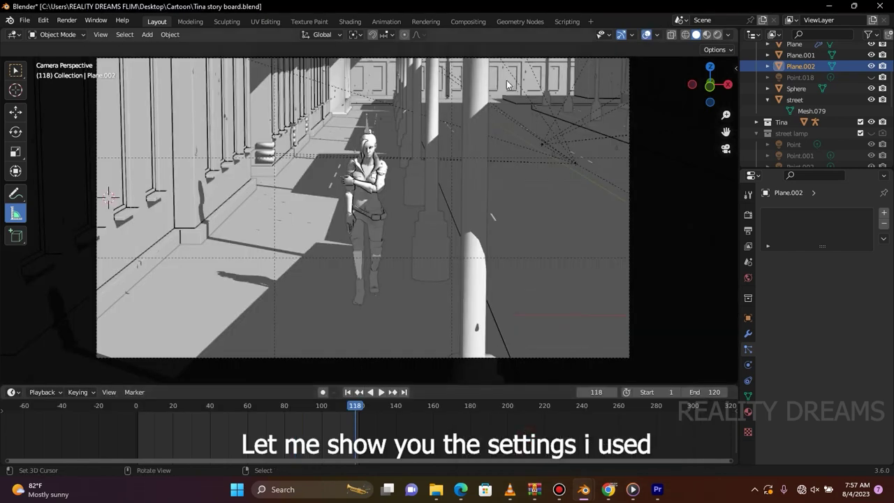
click(646, 38)
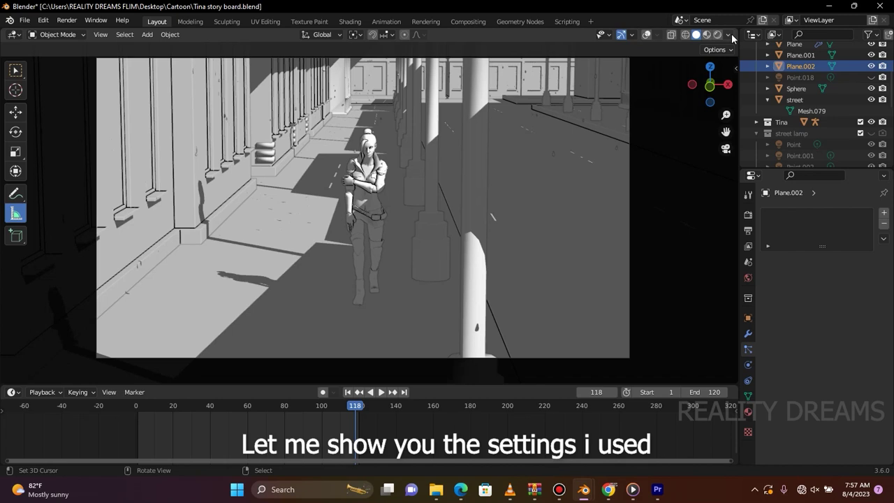
click(730, 36)
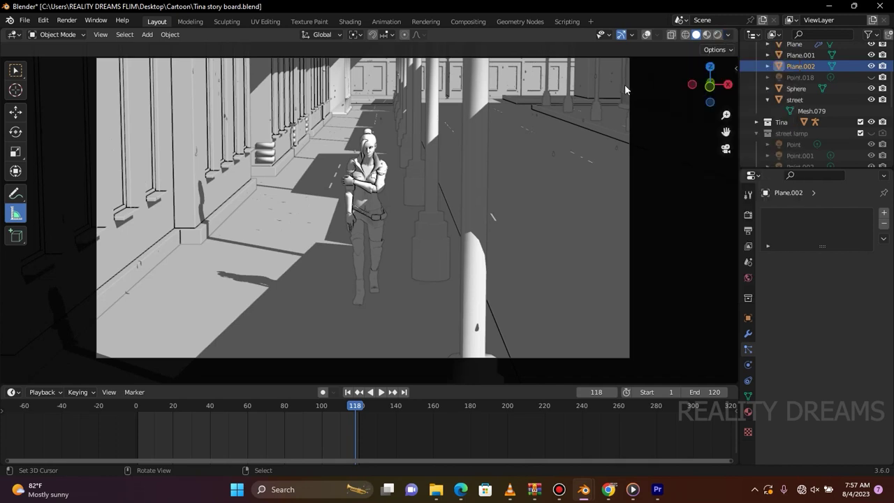
click(728, 35)
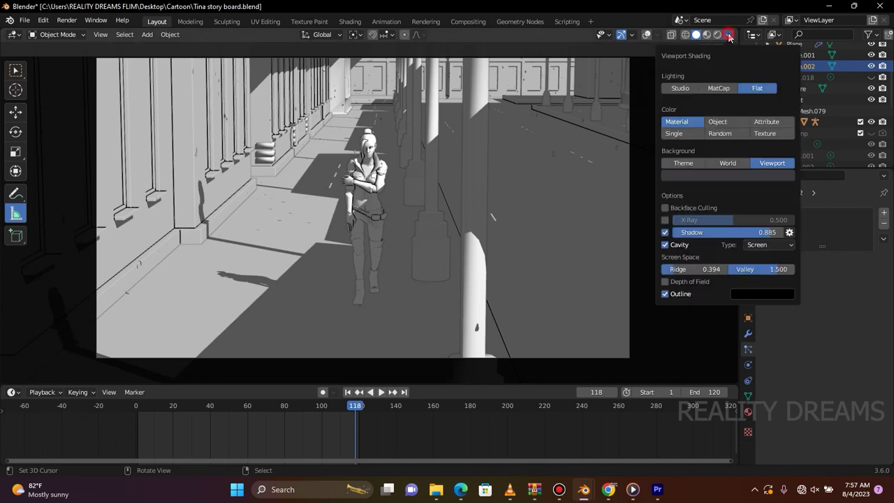